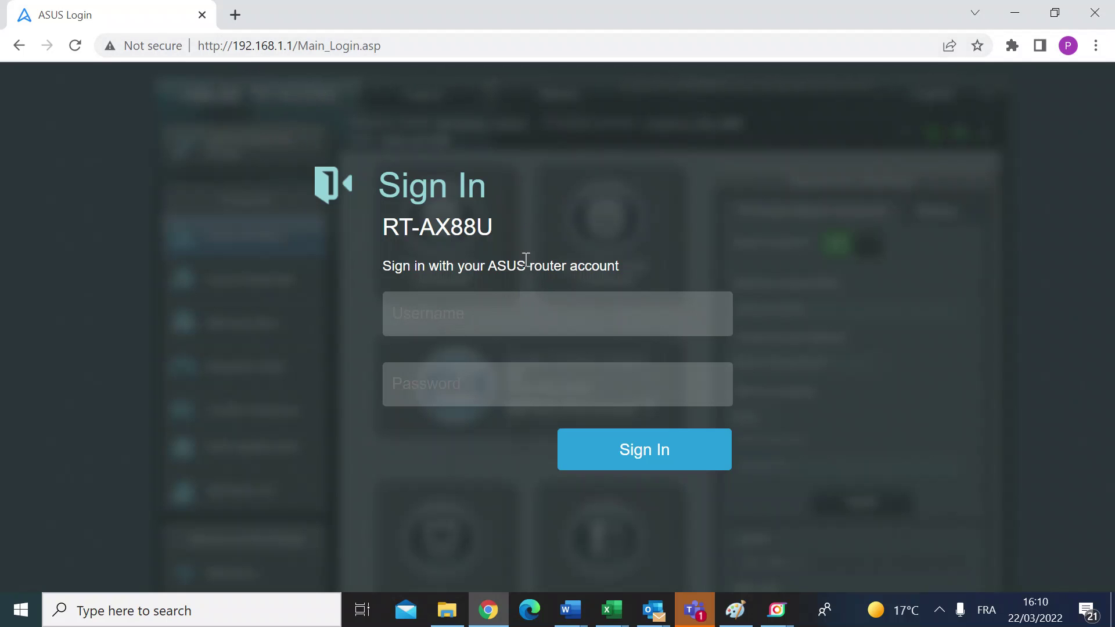
- Sign in to the RT-AX88U router with the admin username and password
click(436, 307)
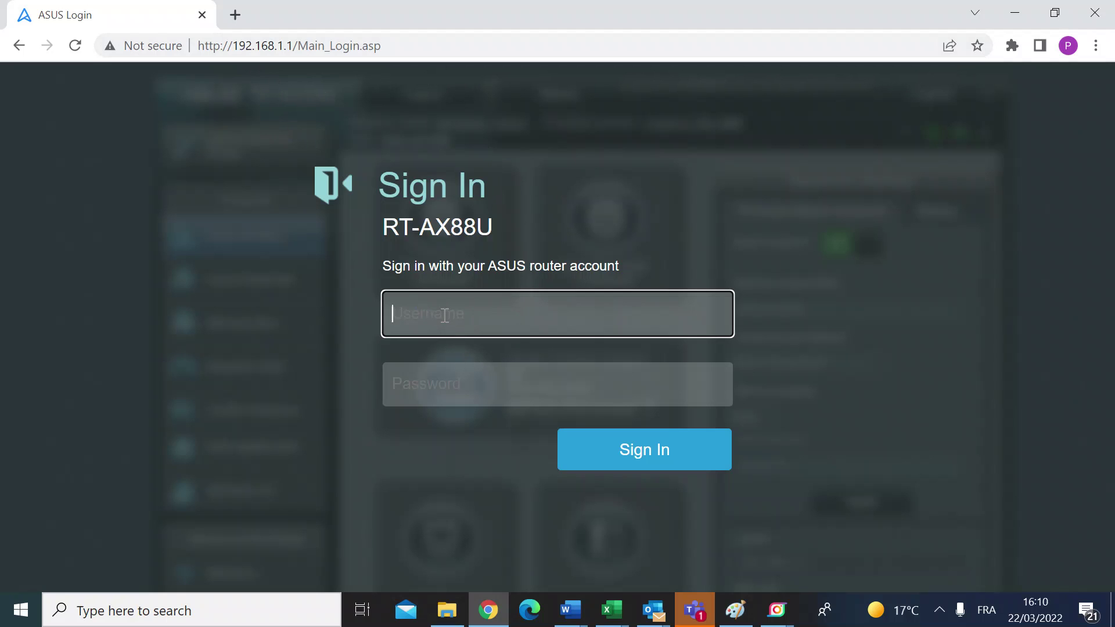
text(adm)
text(in)
click(448, 394)
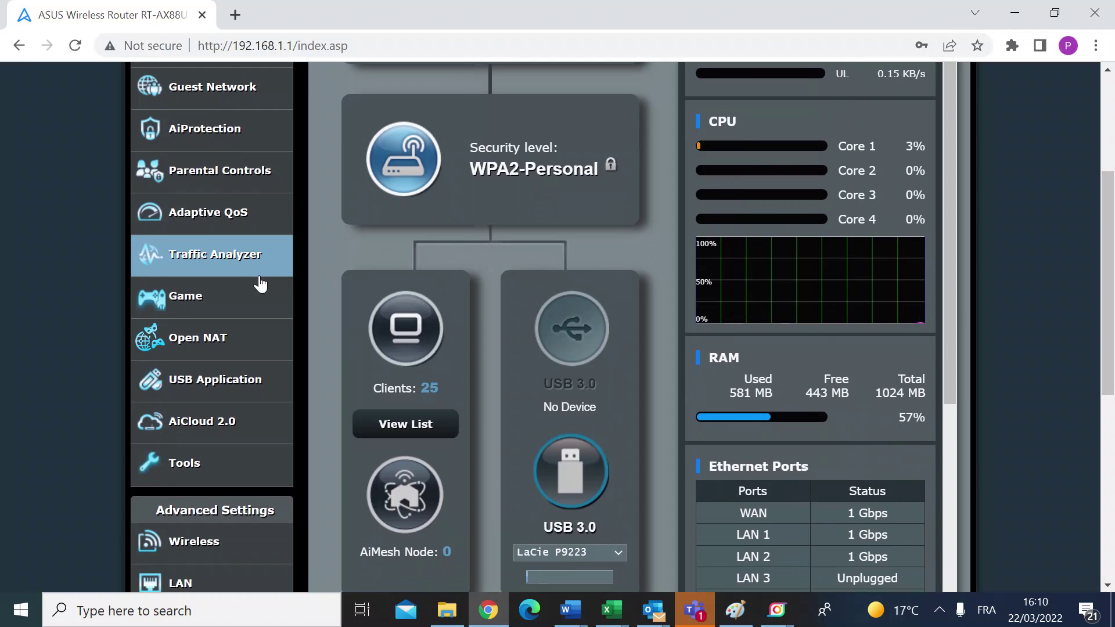
scroll(256, 281, down, 2)
scroll(259, 285, down, 1)
scroll(261, 285, down, 1)
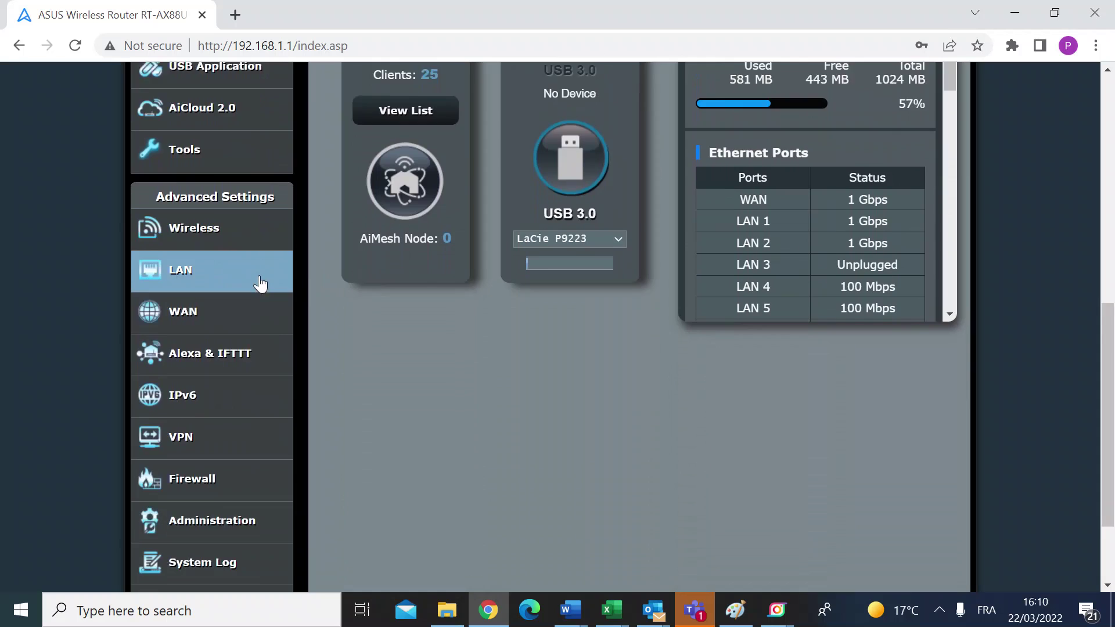
scroll(259, 285, down, 1)
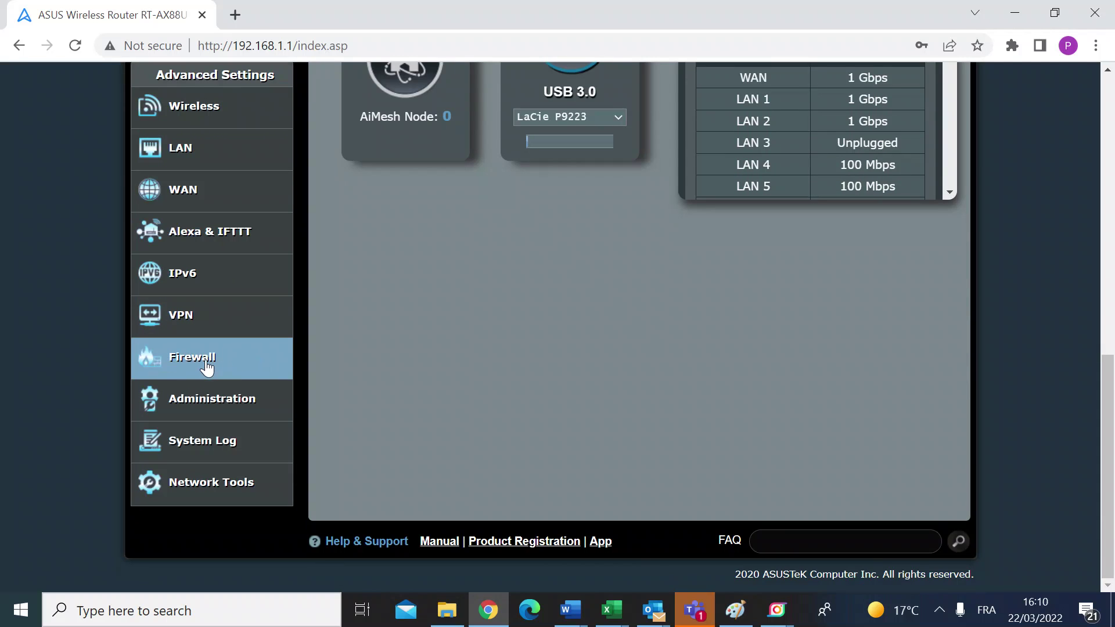
- Go to Firewall under Advanced Settings in the sidebar
click(195, 368)
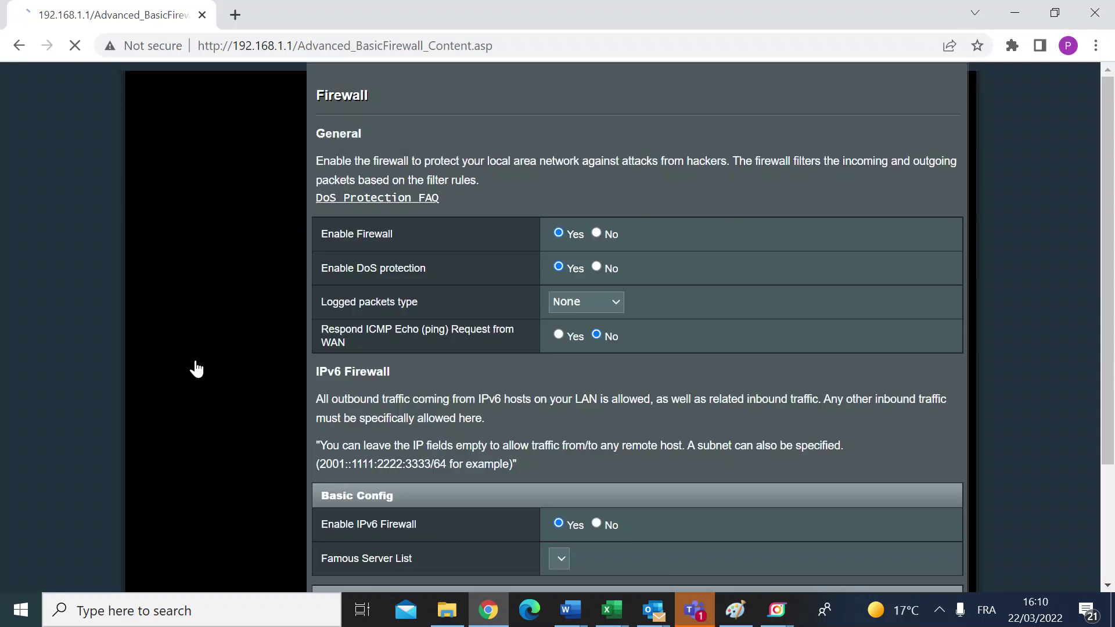
scroll(485, 253, down, 1)
scroll(485, 251, down, 1)
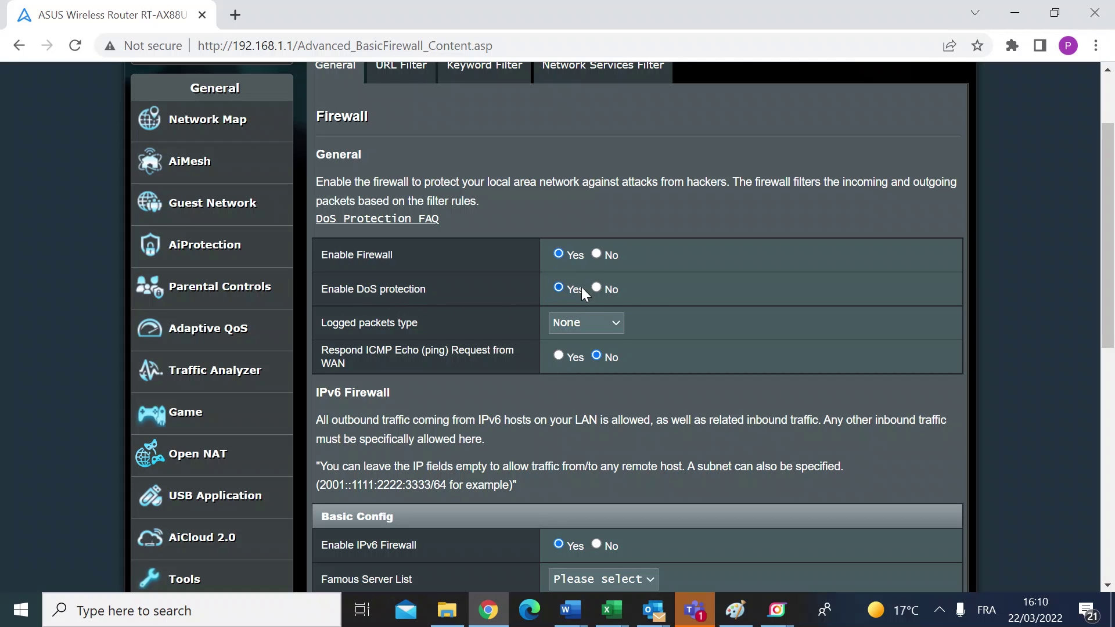
scroll(708, 320, down, 2)
scroll(708, 319, down, 2)
scroll(709, 320, down, 2)
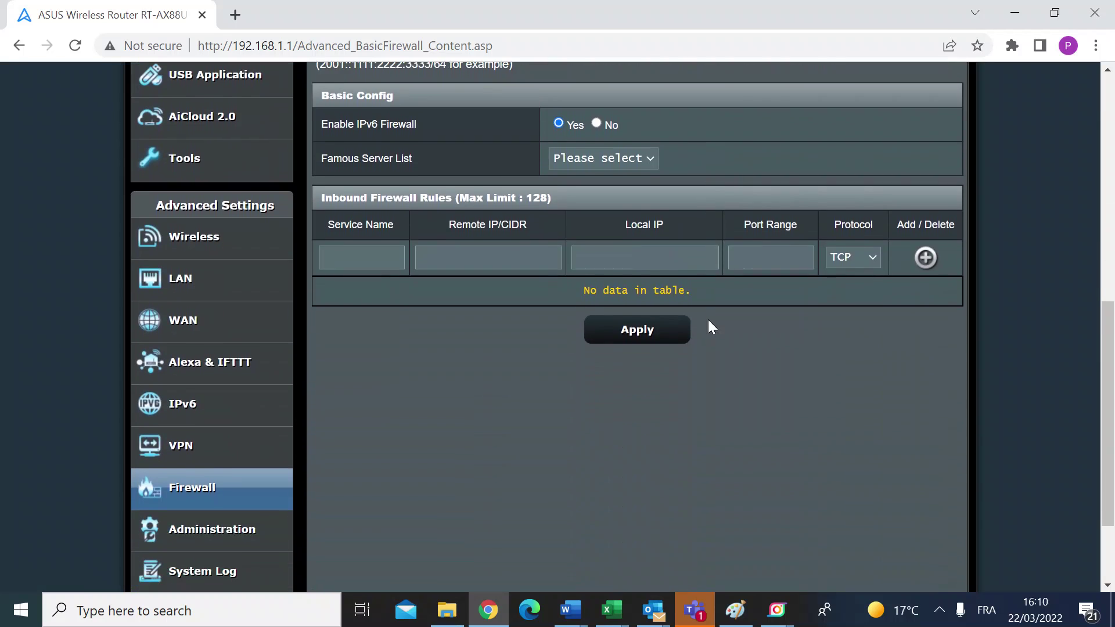
- Apply the firewall settings with Enable DoS protection left at Yes
click(638, 329)
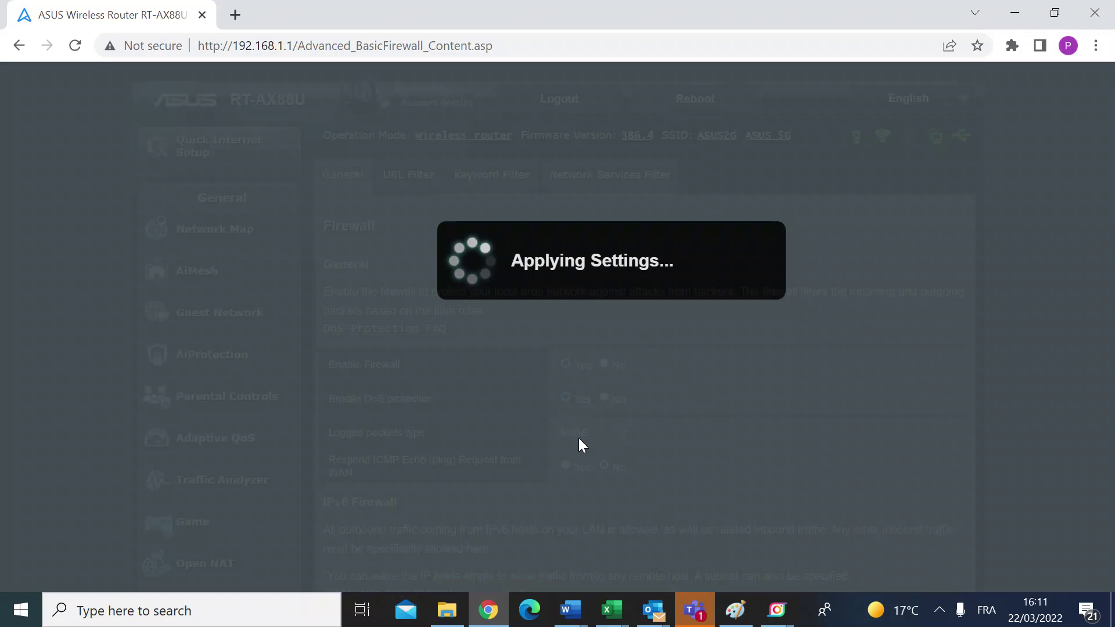